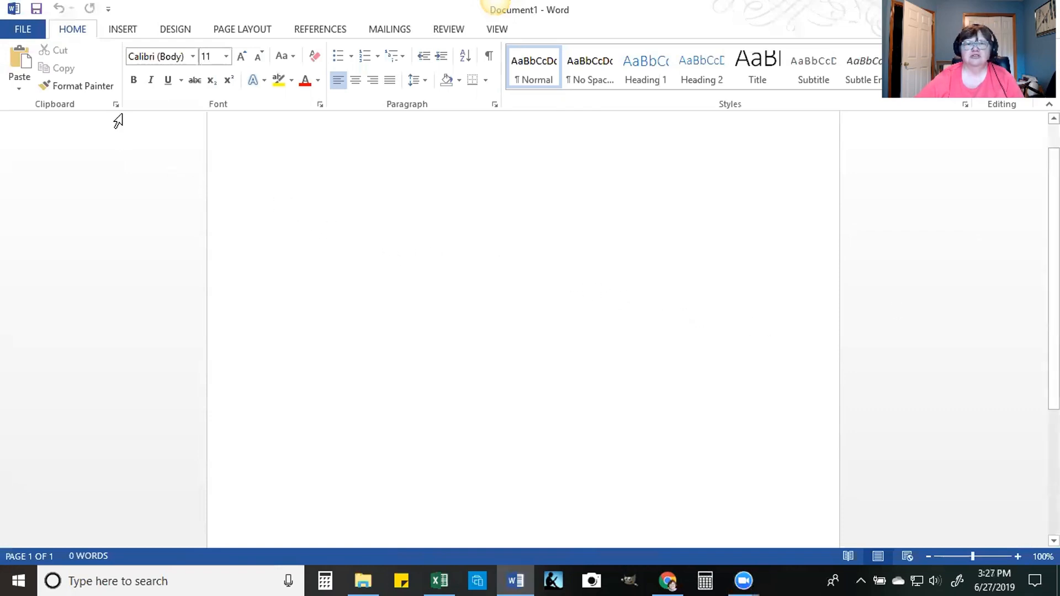
Step: Search the Office add-in store for "Office QR Code"
click(121, 30)
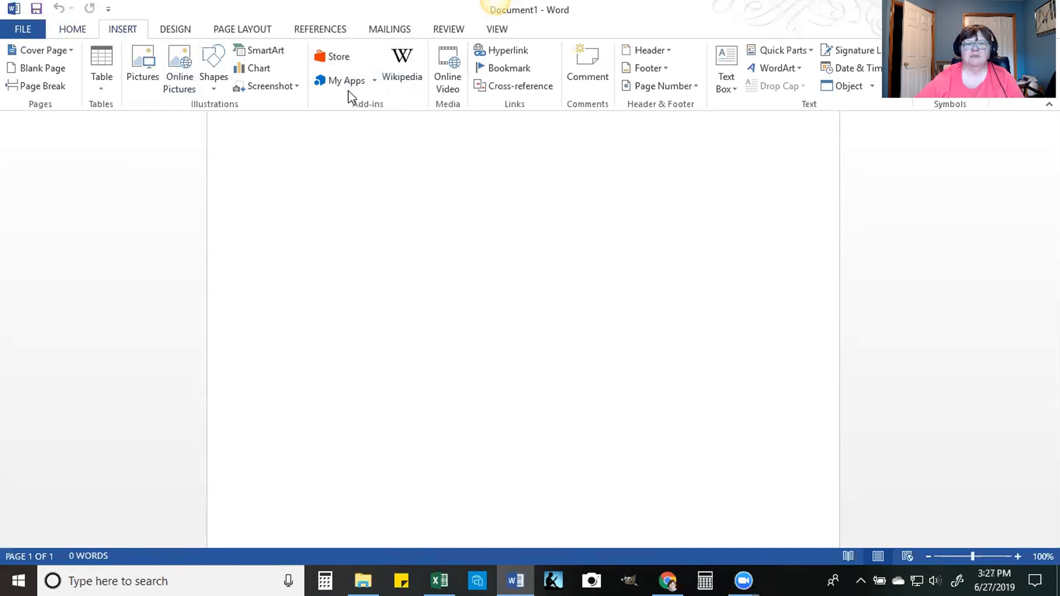
click(333, 57)
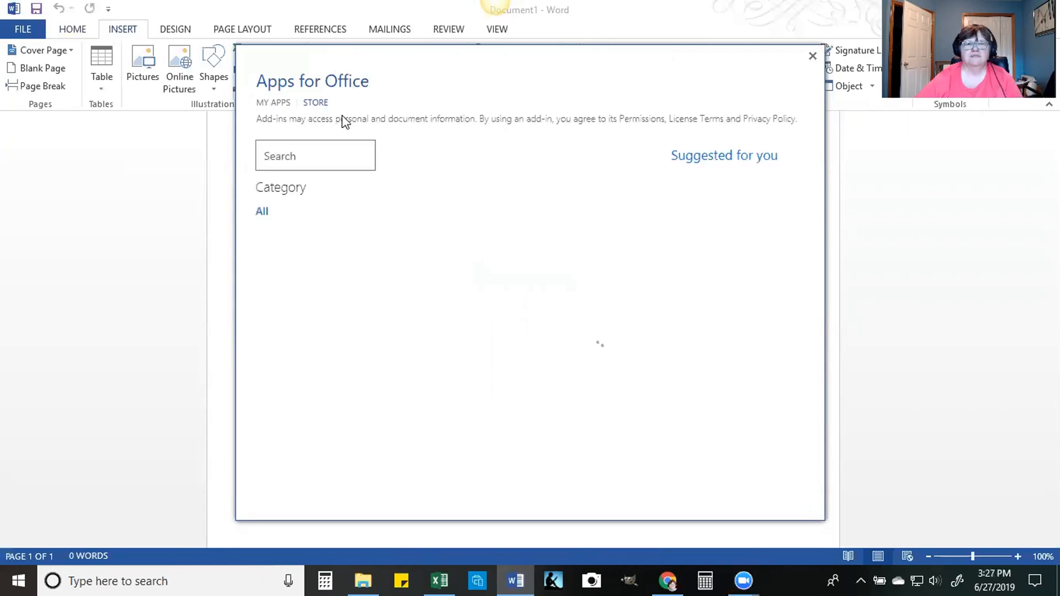
click(323, 149)
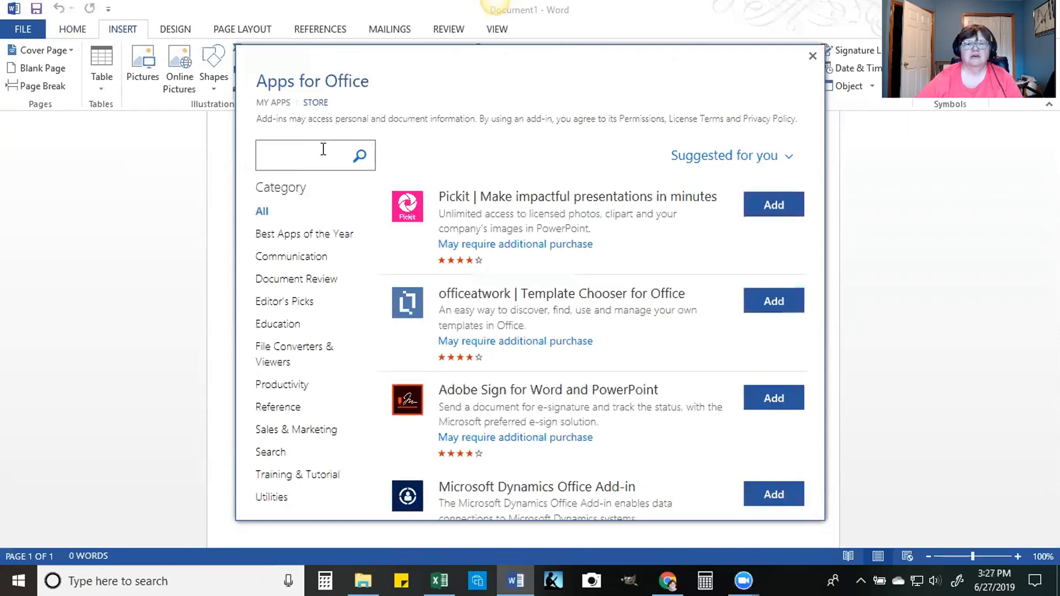
text(Office )
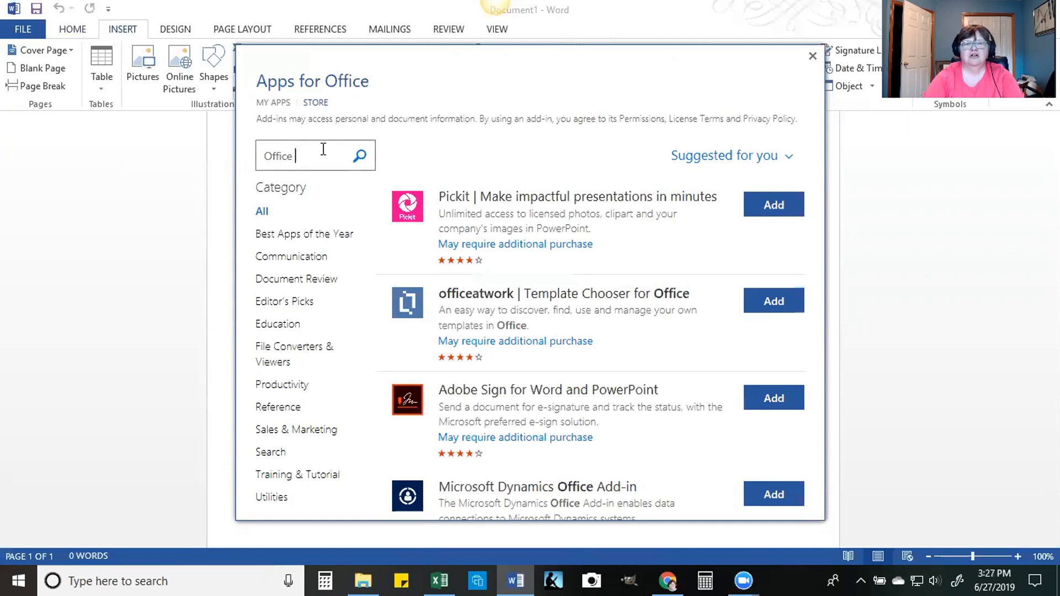
text(QR Code)
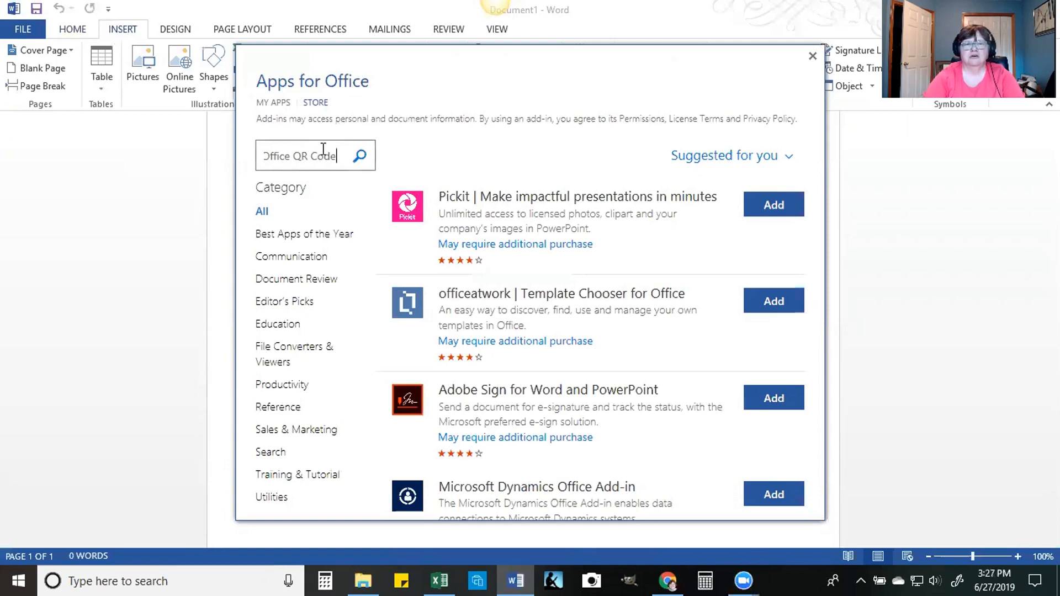
key(Return)
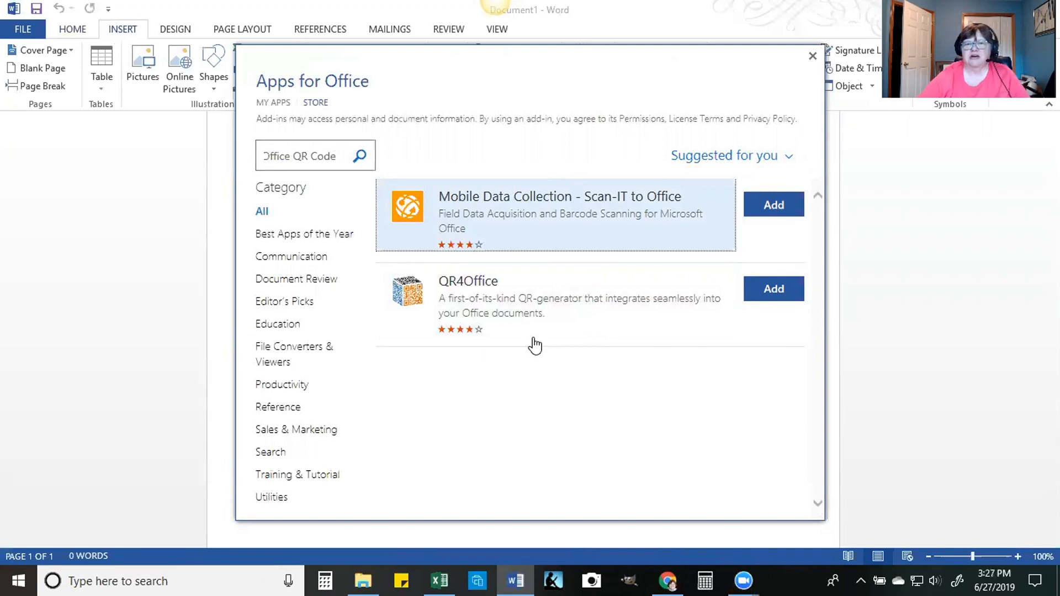
Step: Add the QR4Office add-in and check the list of installed apps for it
click(775, 294)
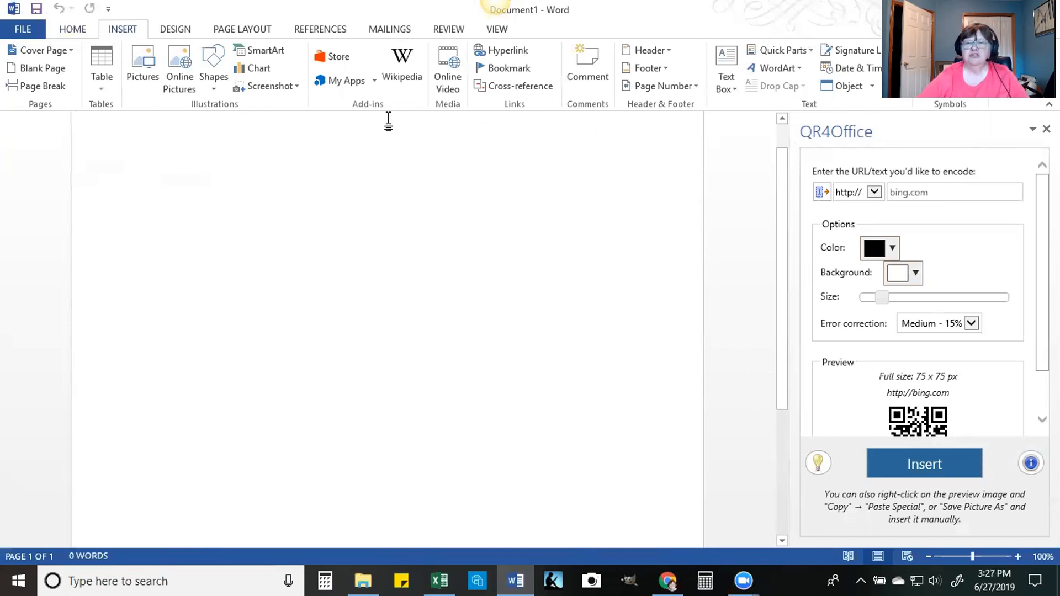
click(333, 84)
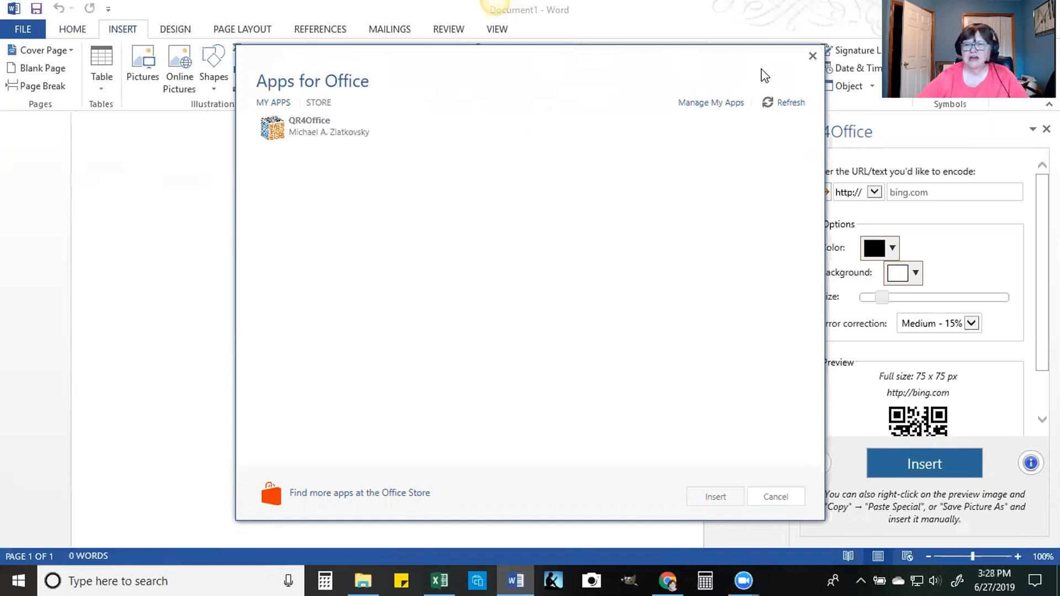
click(813, 57)
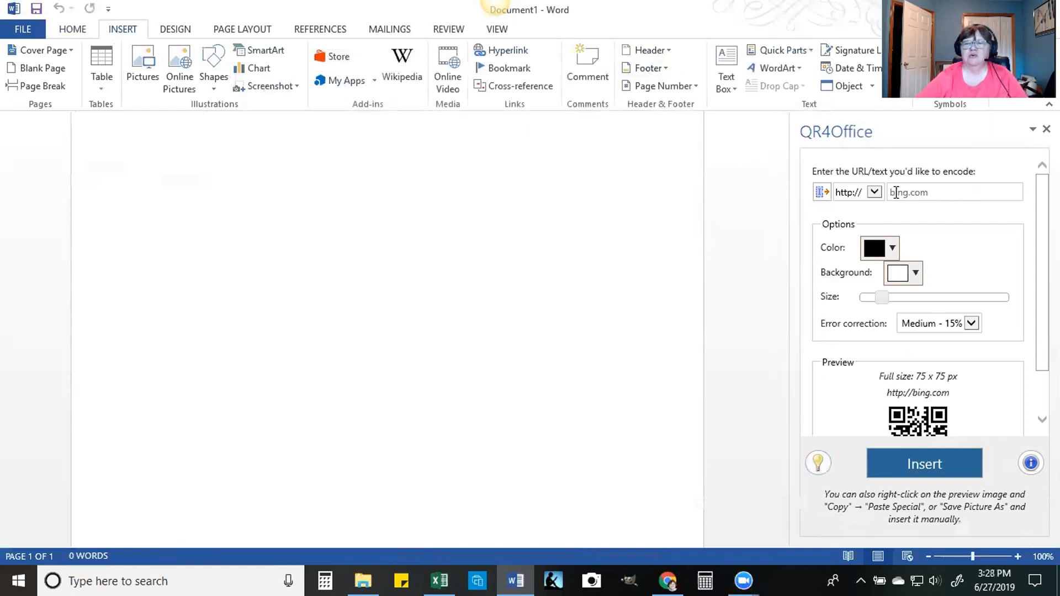
Step: Set the QR code's content type to custom
click(877, 192)
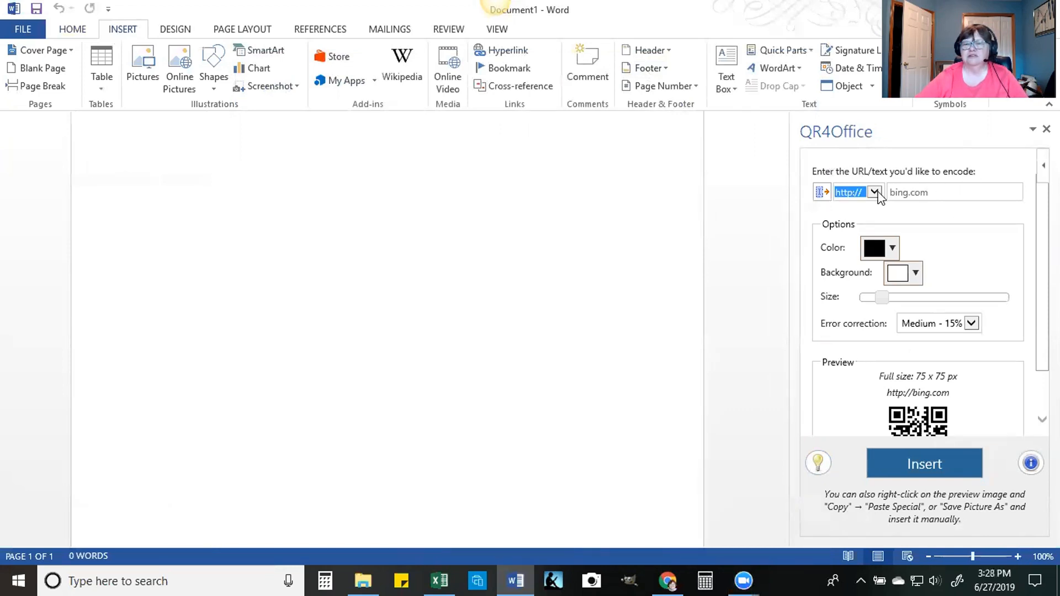
click(875, 194)
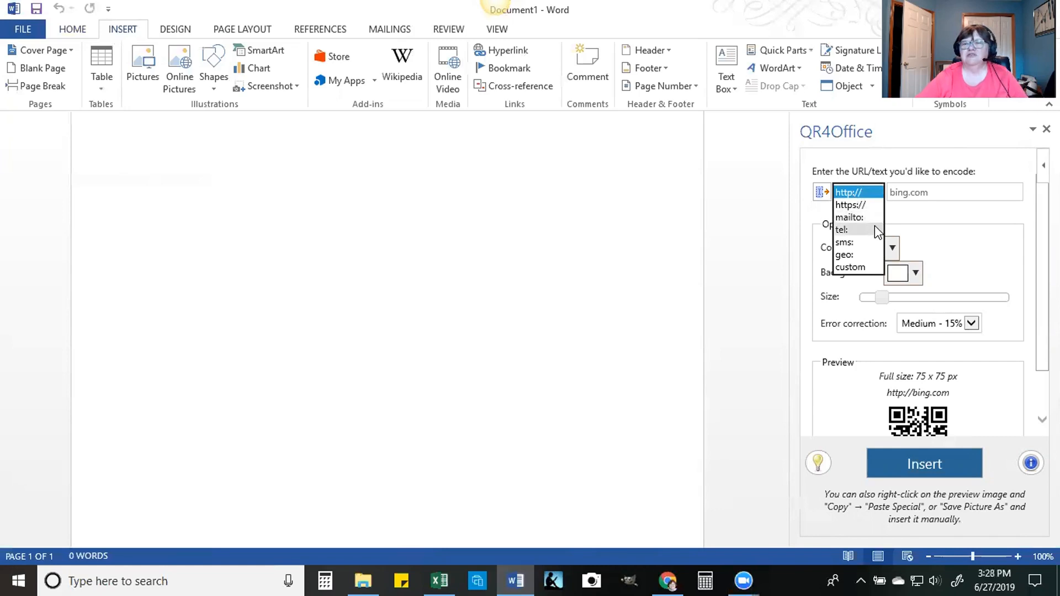
click(864, 264)
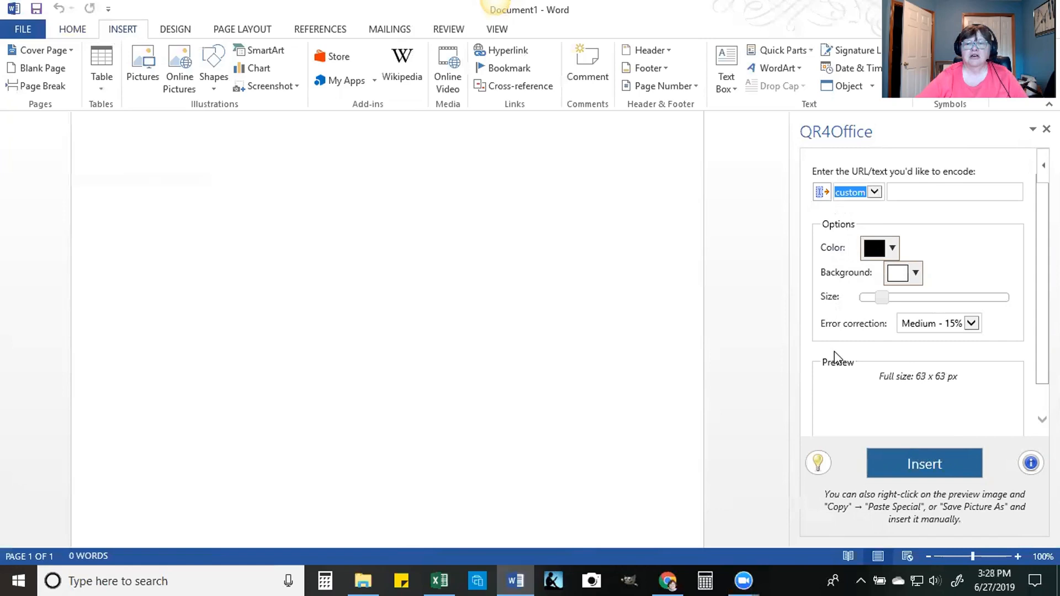
scroll(940, 418, down, 1)
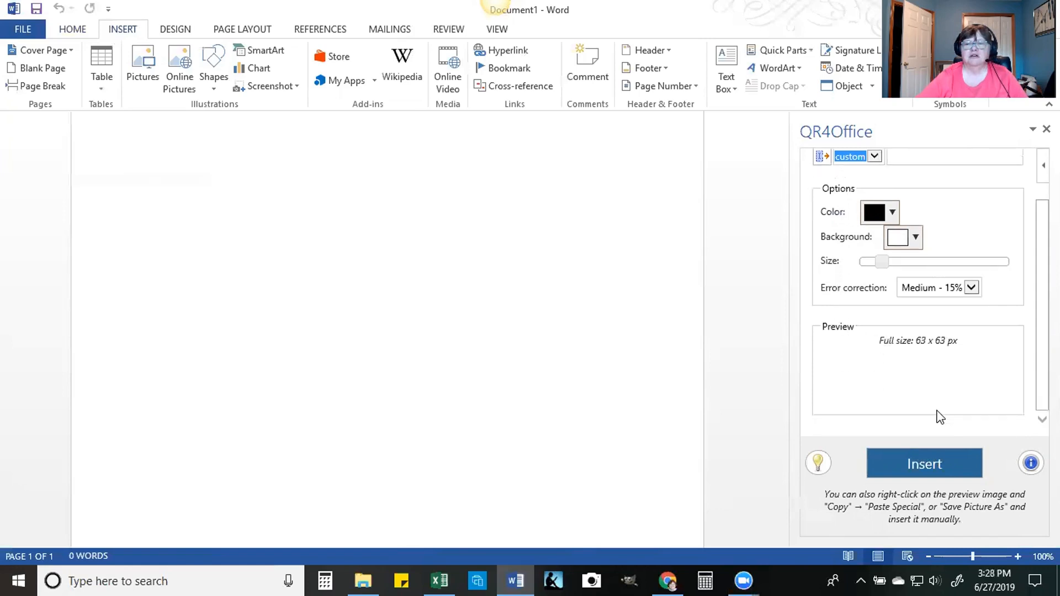
scroll(940, 418, up, 1)
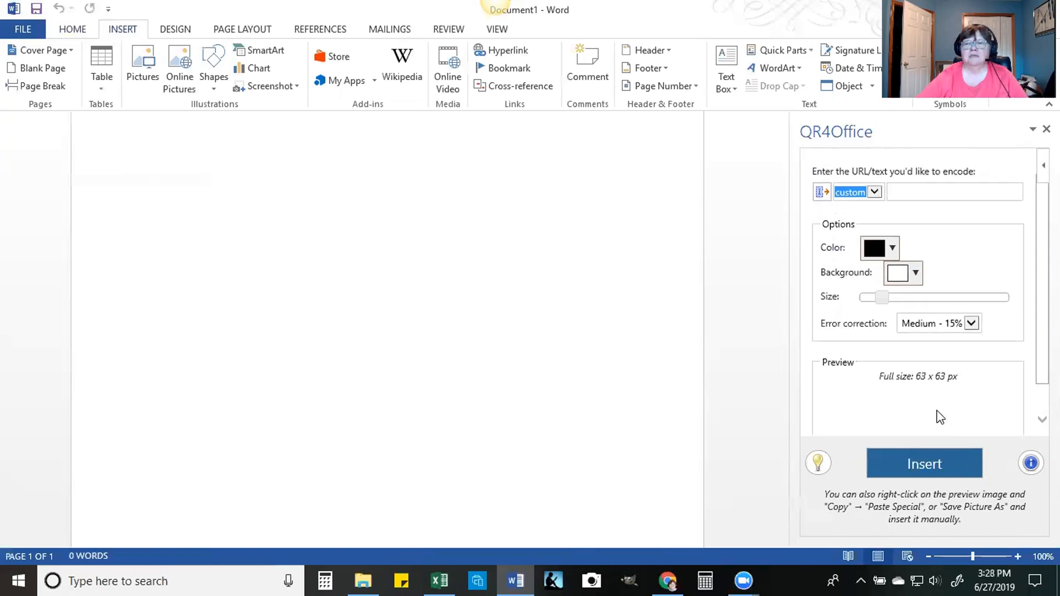
click(903, 193)
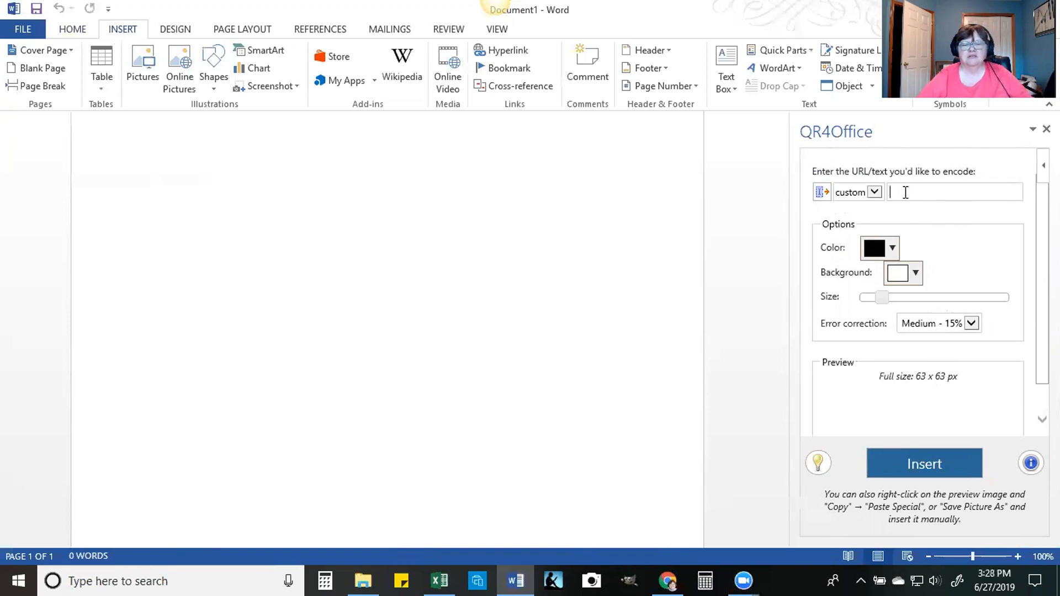
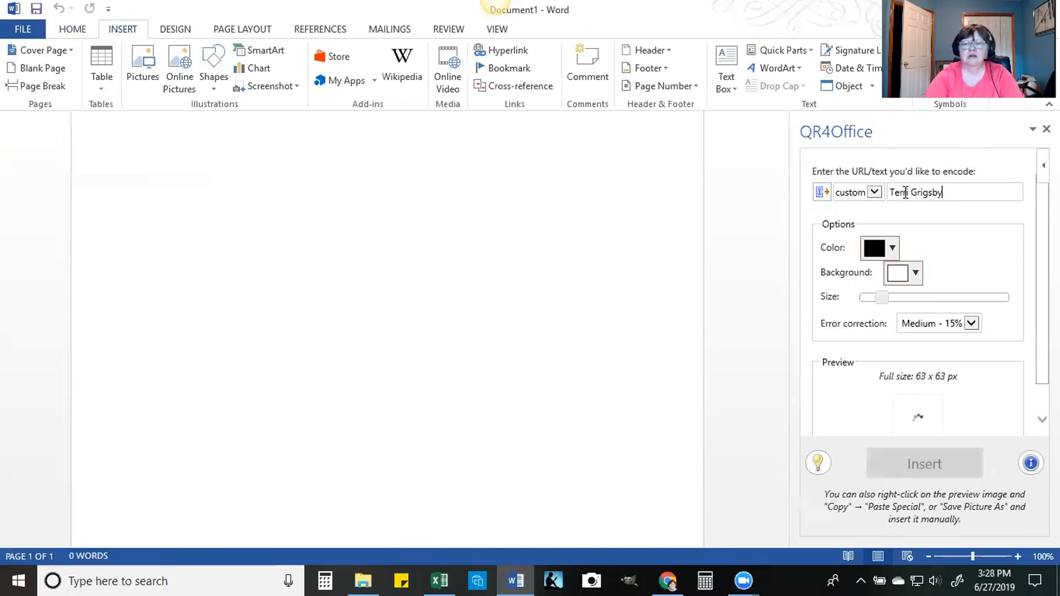
key(Return)
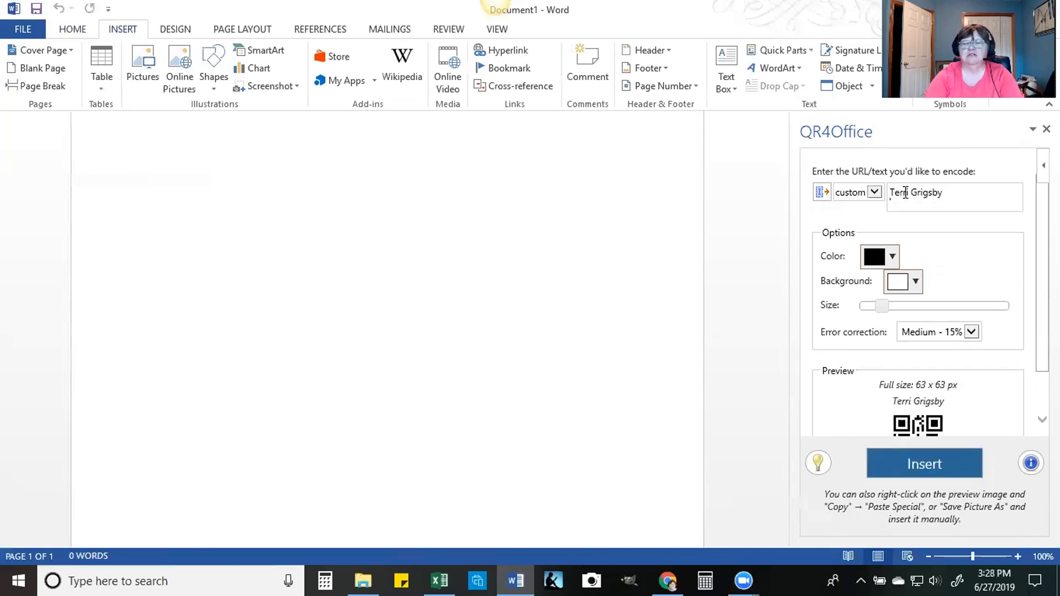
text(www.tagtutoring.com)
key(Return)
text(Phone num)
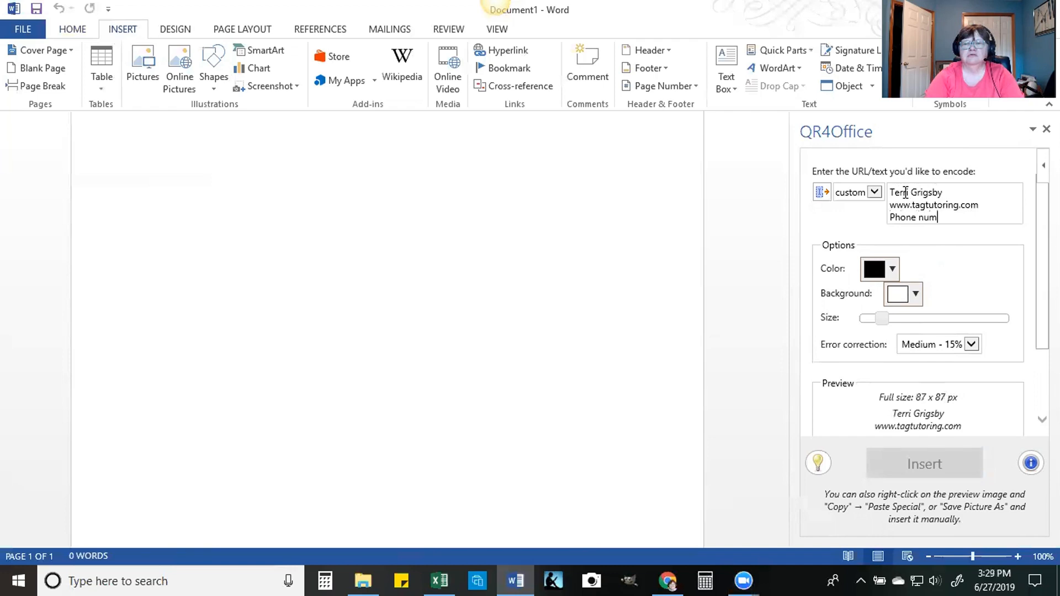
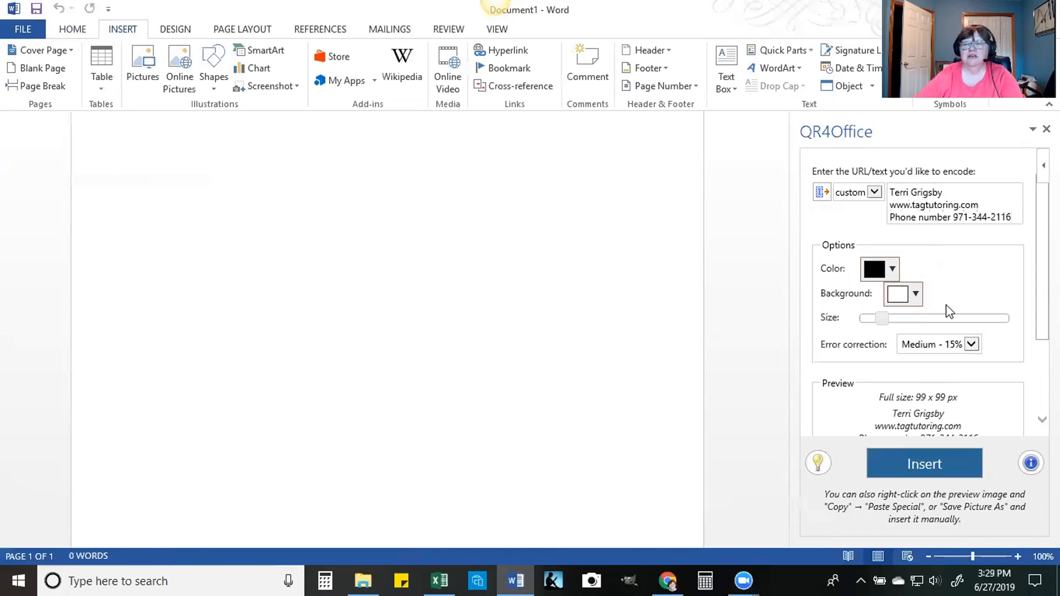
scroll(918, 292, down, 3)
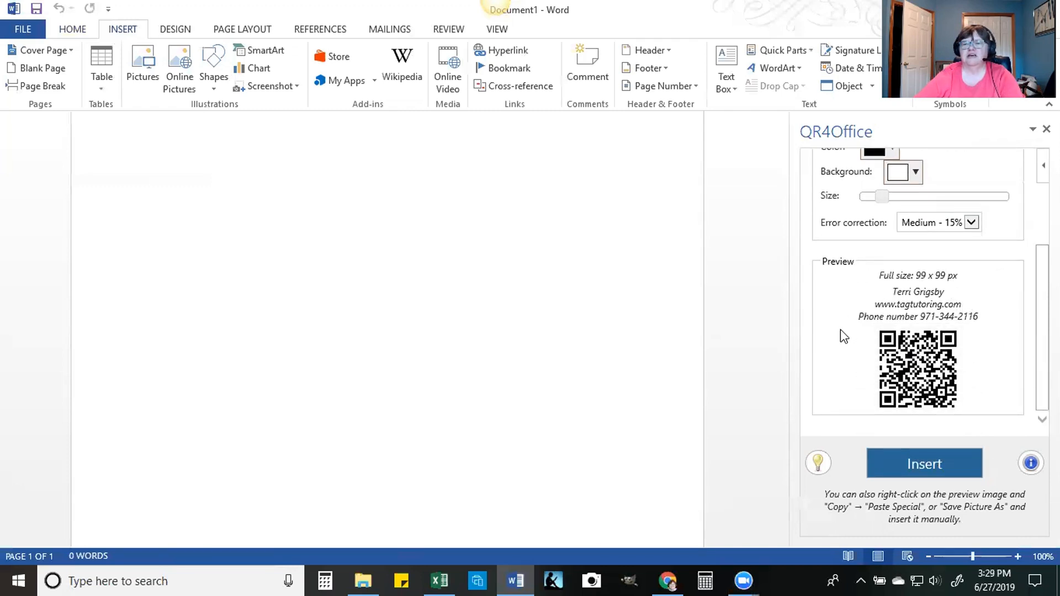
click(906, 465)
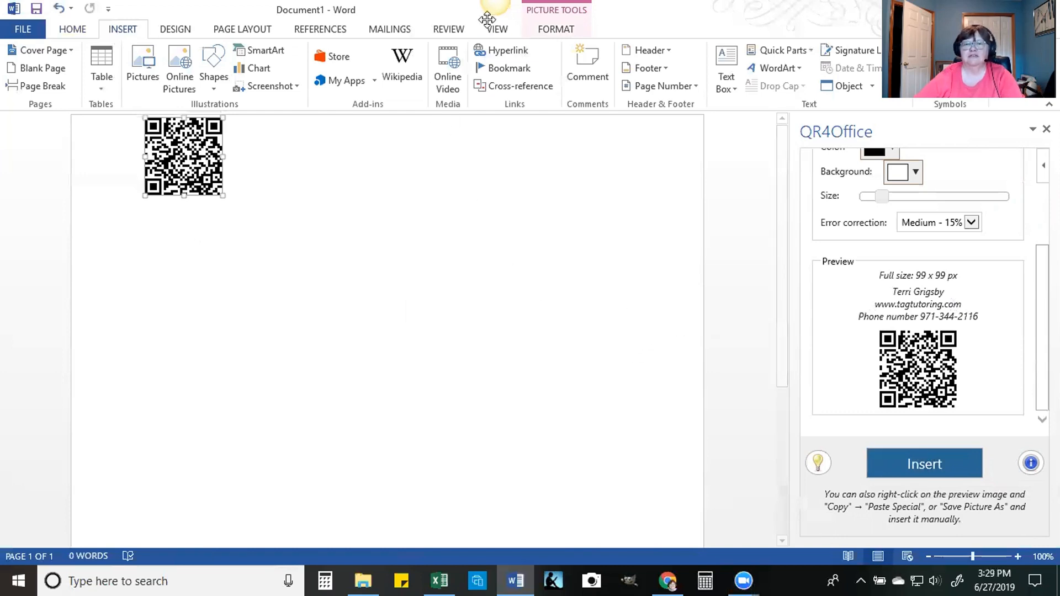
Step: Capture the QR code preview with its contact text as an image of about 249 x 196 pixels using Snagit, and copy it
click(469, 28)
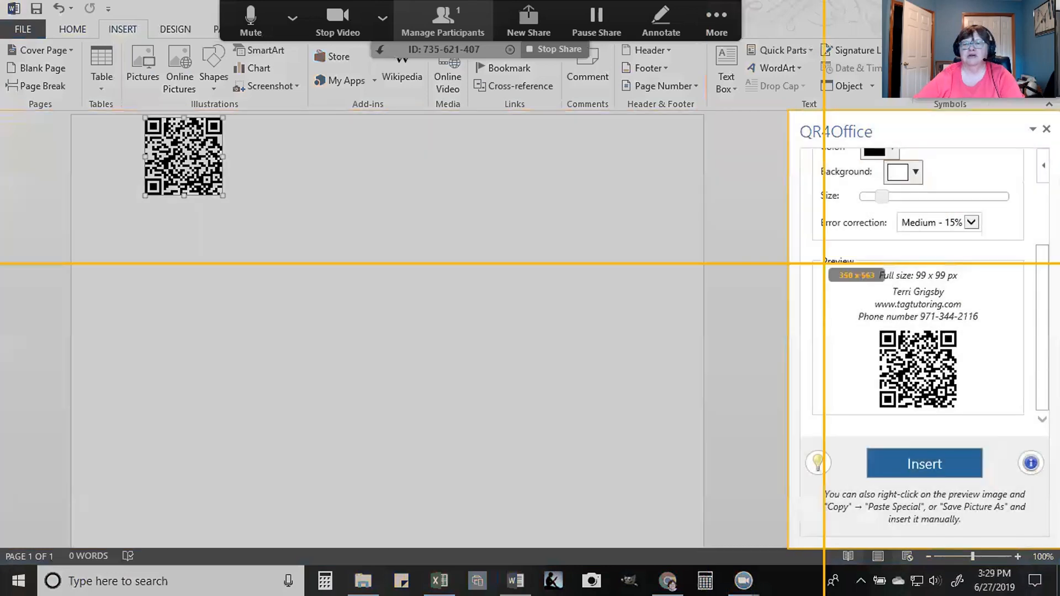
drag(822, 262, 1018, 415)
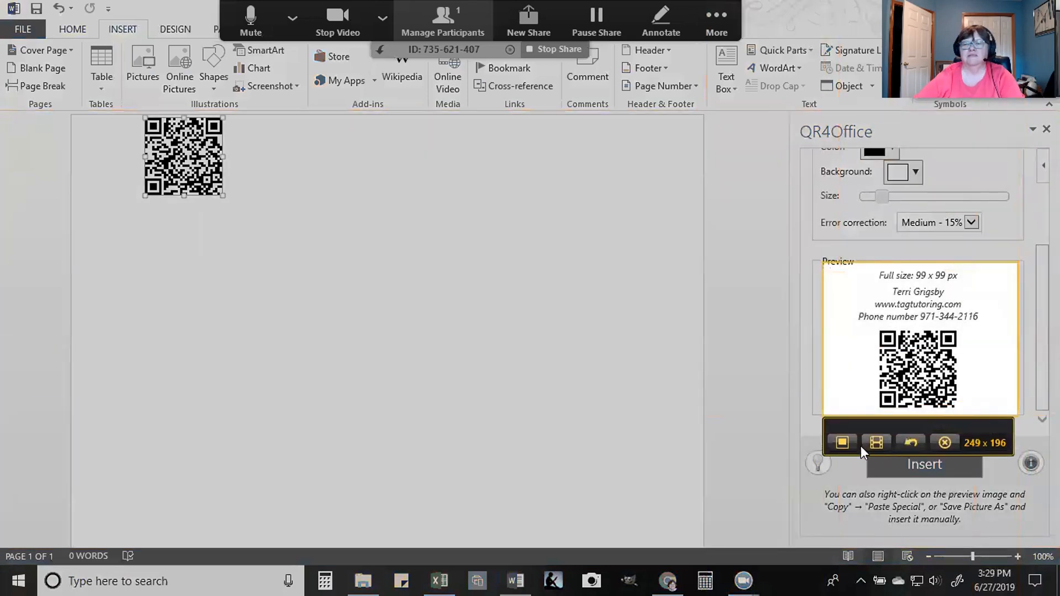
click(840, 442)
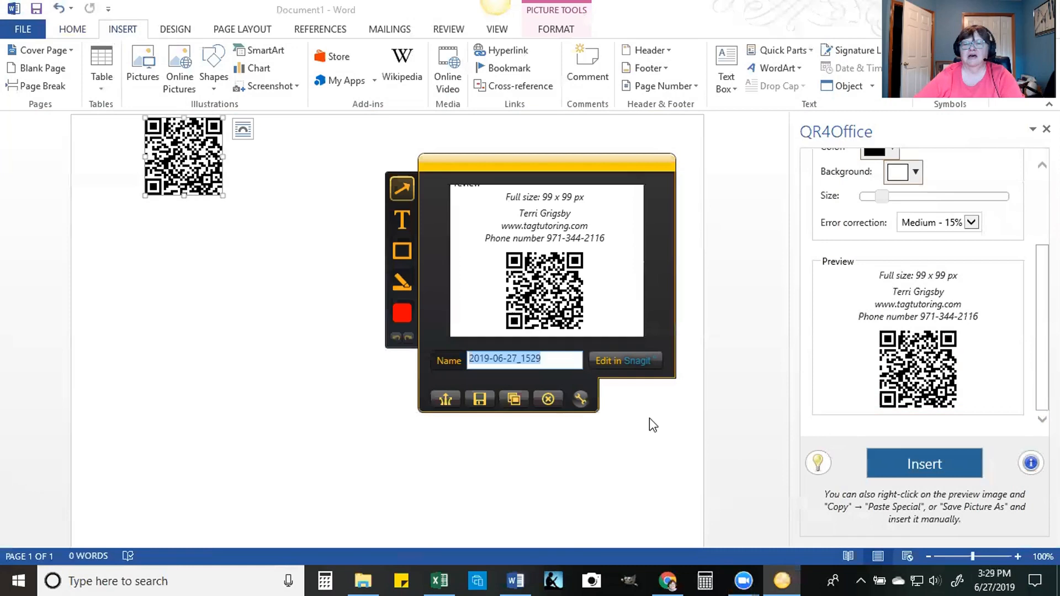
click(513, 399)
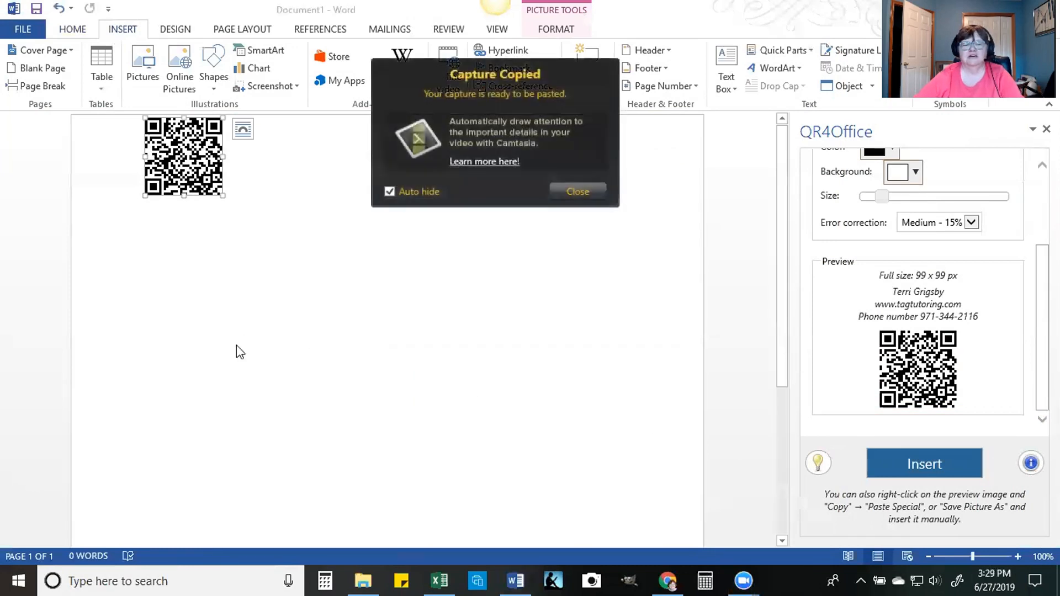
click(577, 193)
Step: Paste the captured preview image into the document and delete the separate plain QR code beside it
click(355, 319)
key(ctrl+v)
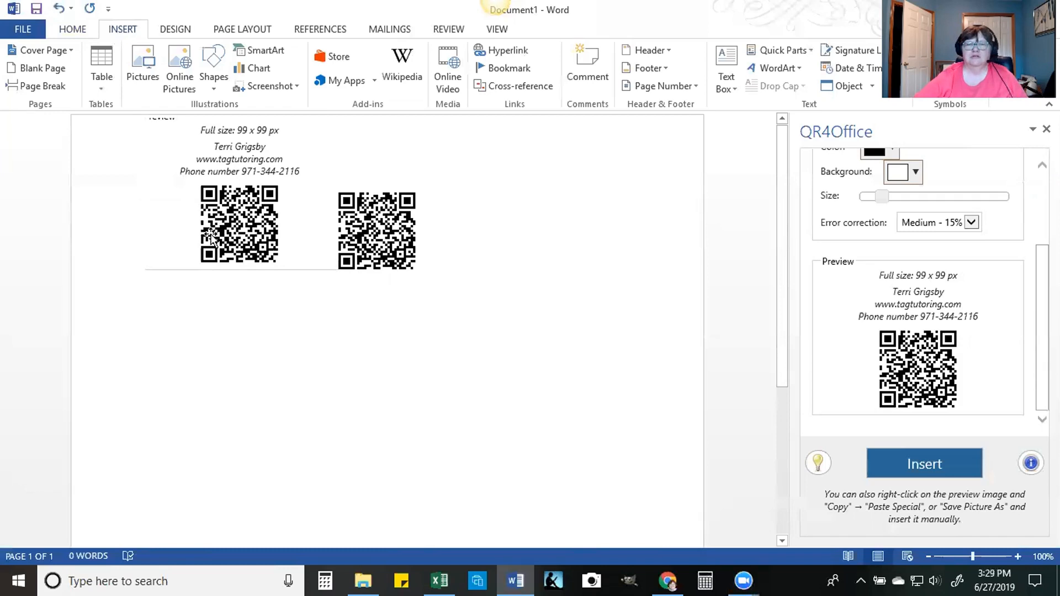
click(380, 249)
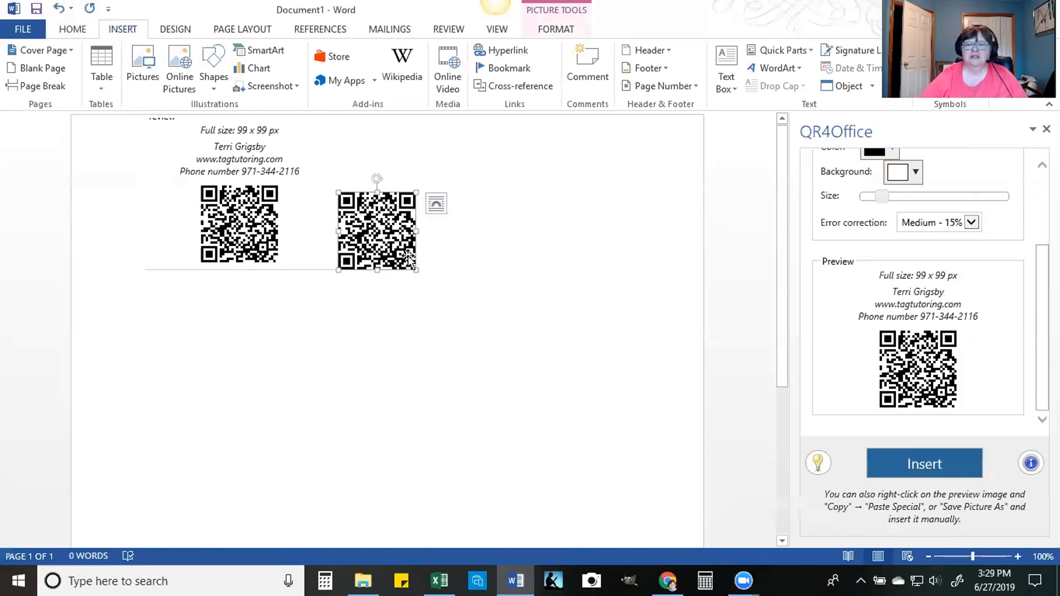
key(Delete)
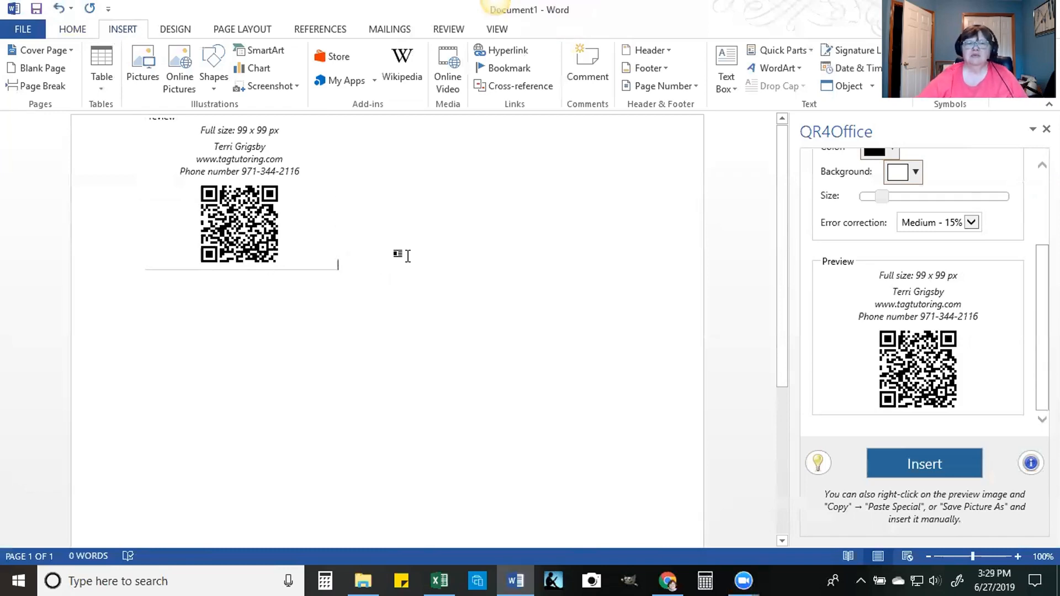